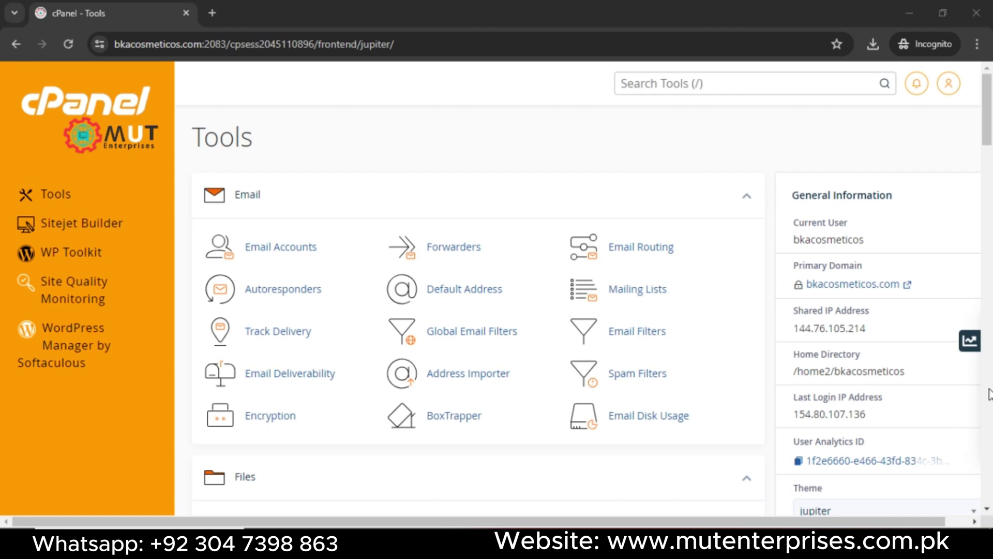
# - Open the public_html folder in cPanel's File Manager
pyautogui.scroll(-4, 620, 232)
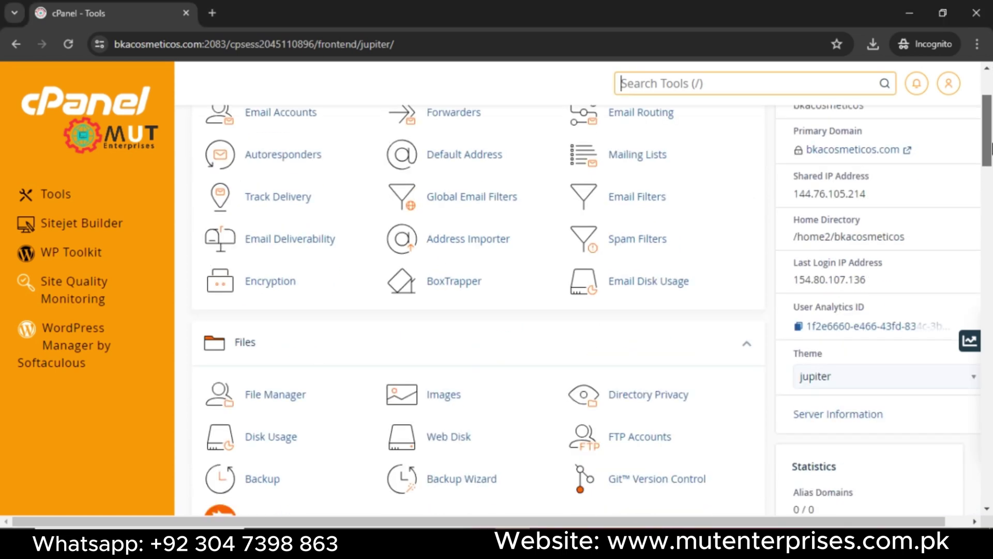
pyautogui.click(274, 334)
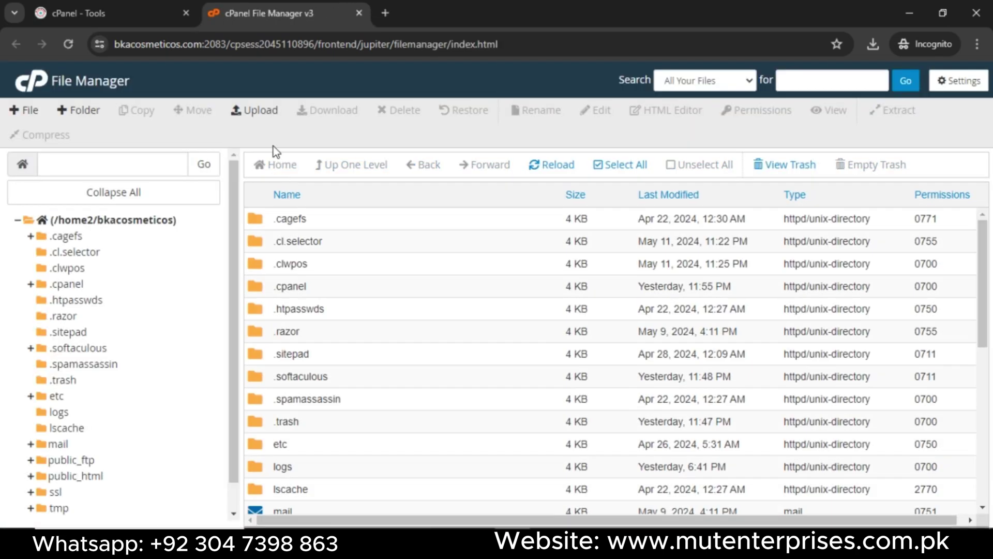
pyautogui.moveTo(977, 248); pyautogui.dragTo(978, 322)
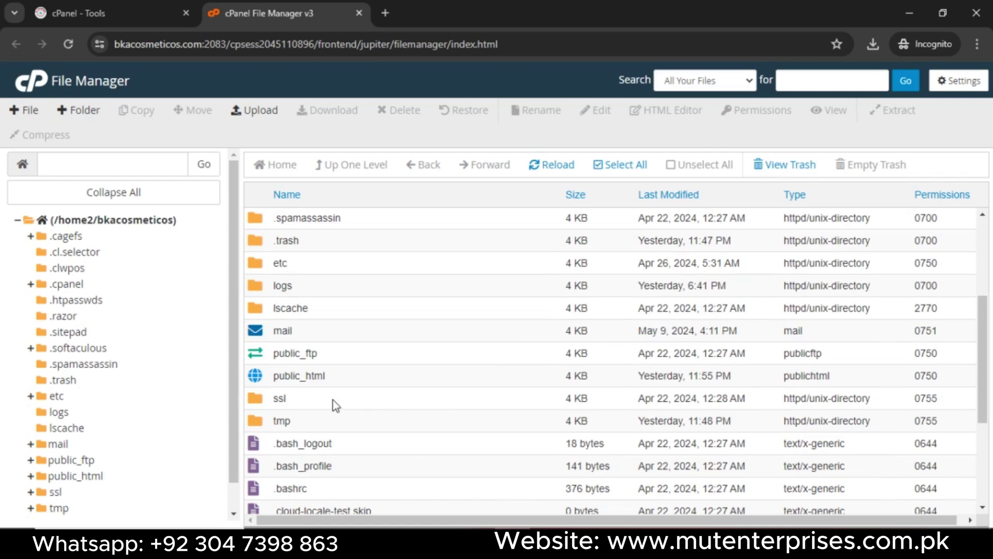
pyautogui.doubleClick(268, 377)
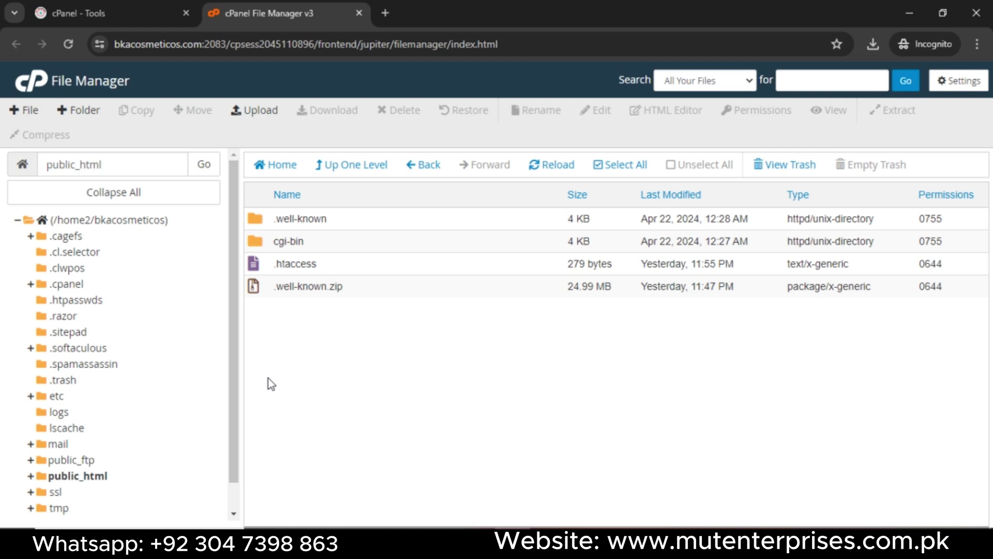
pyautogui.click(253, 115)
pyautogui.click(504, 328)
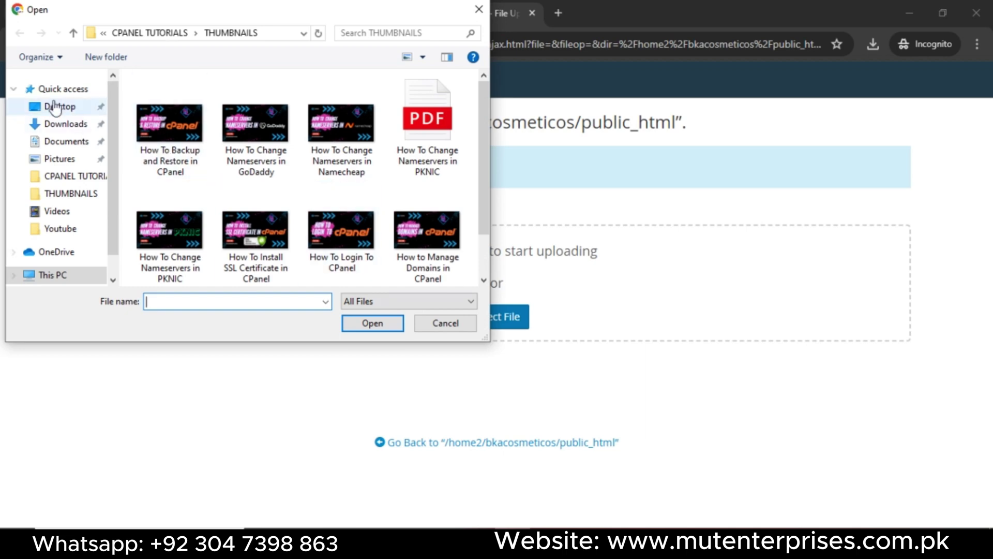
pyautogui.click(61, 124)
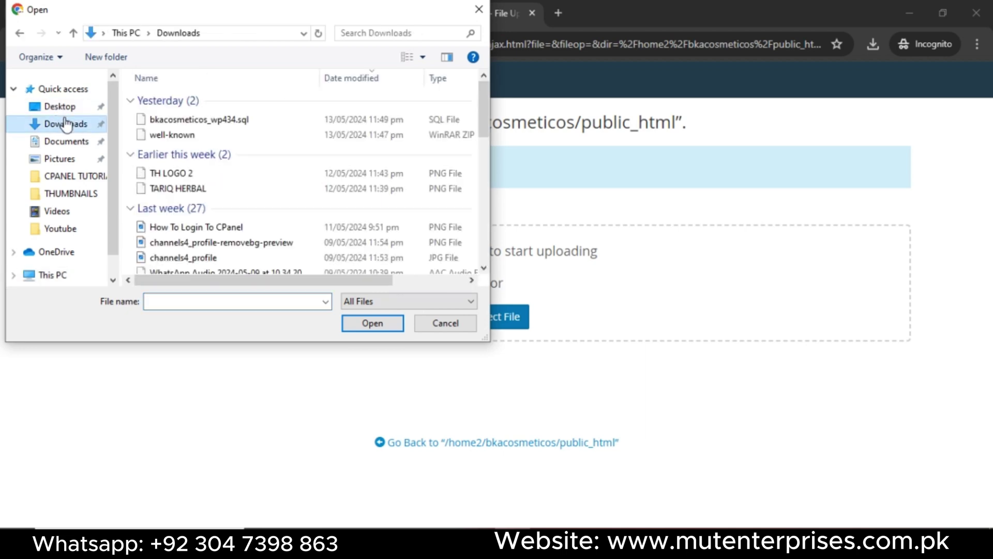
pyautogui.click(185, 144)
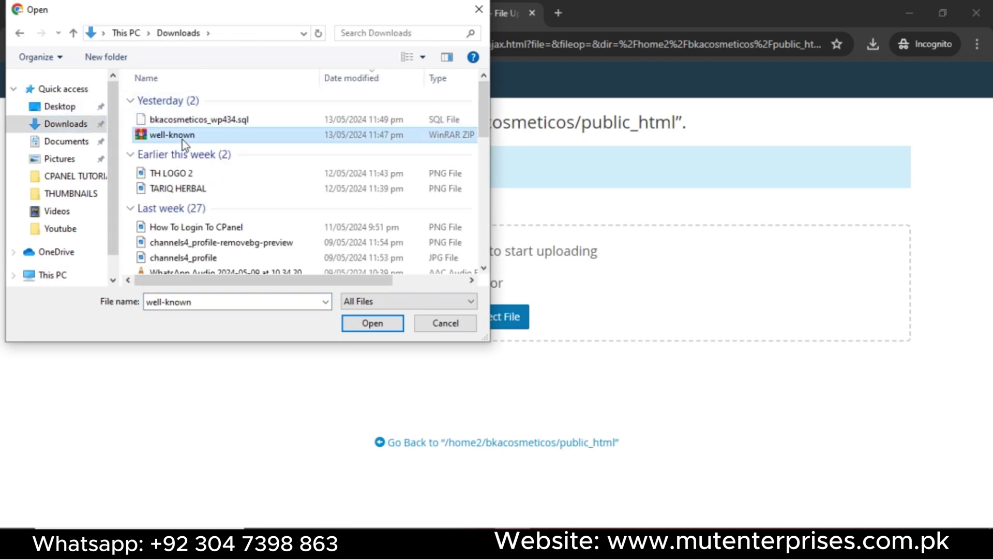
pyautogui.click(403, 323)
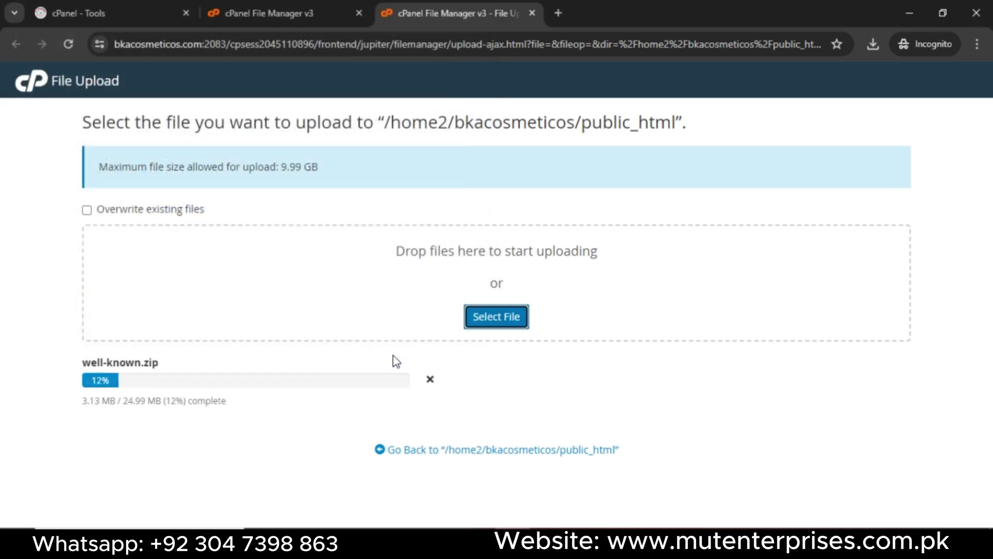
pyautogui.click(430, 382)
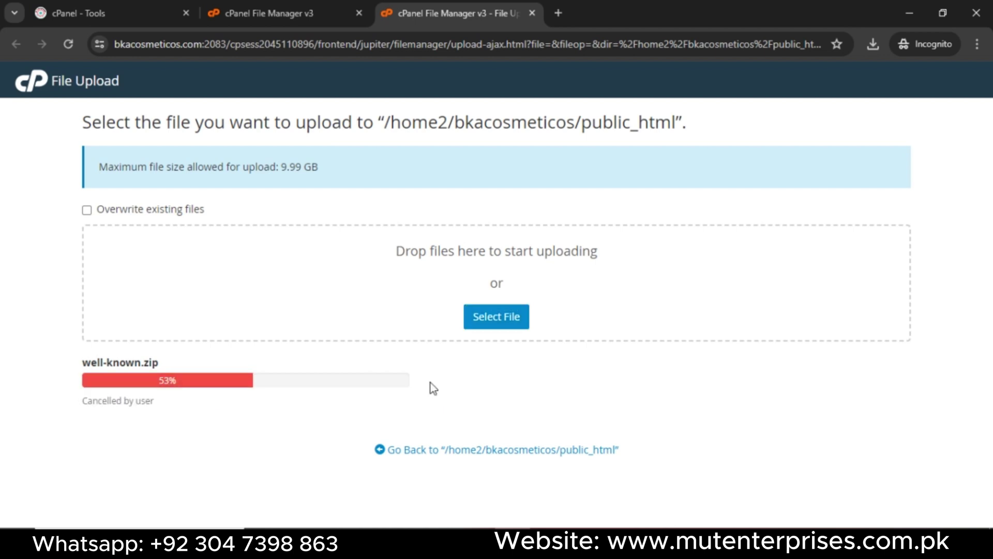
pyautogui.click(531, 13)
# - Reload public_html, extract .well-known.zip into /public_html and dismiss the extraction results
pyautogui.click(218, 167)
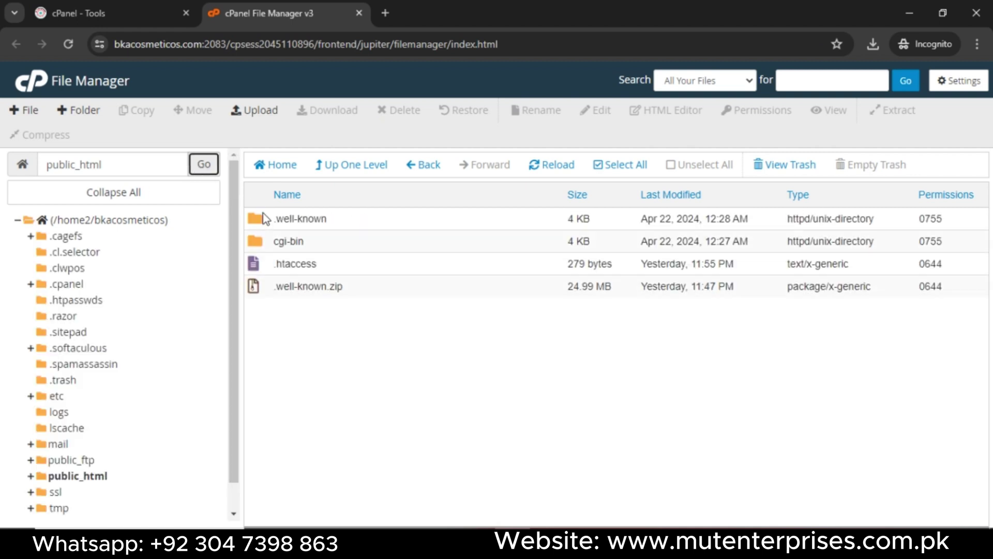
pyautogui.click(312, 295)
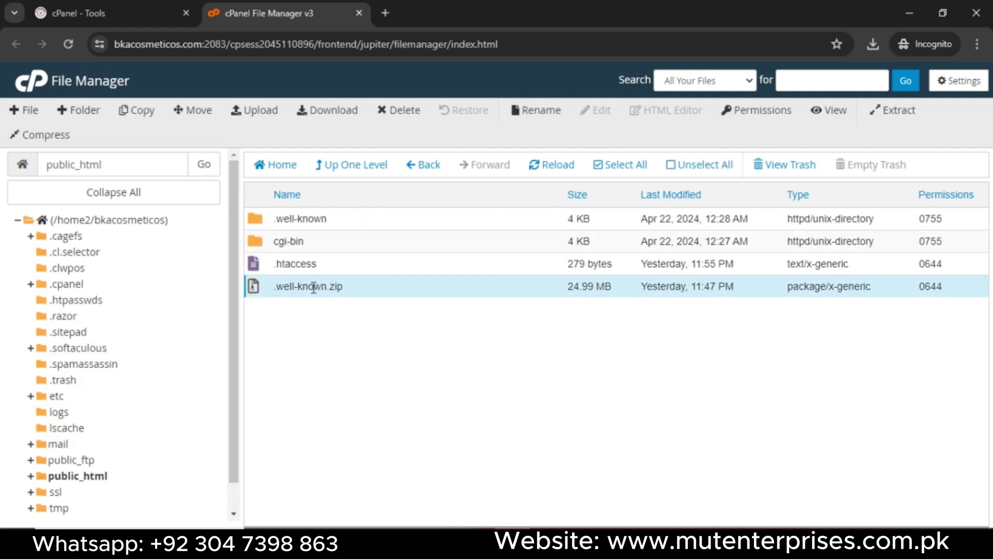
pyautogui.rightClick(313, 294)
pyautogui.click(358, 449)
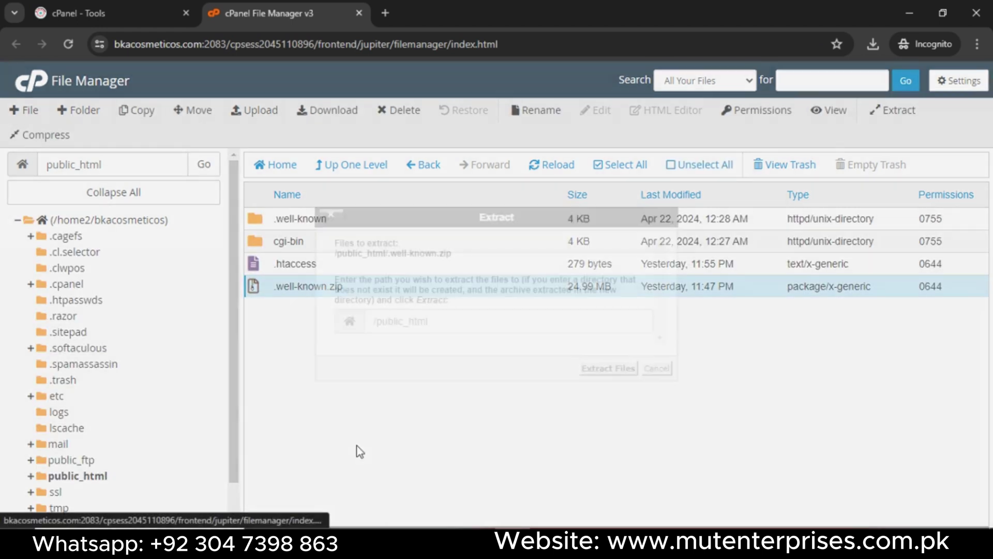
pyautogui.click(602, 373)
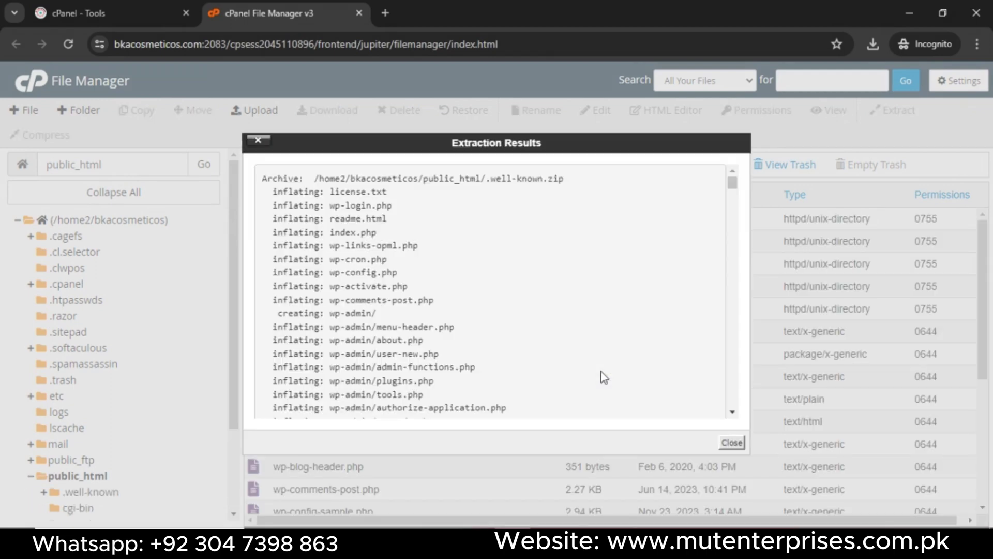
pyautogui.click(731, 442)
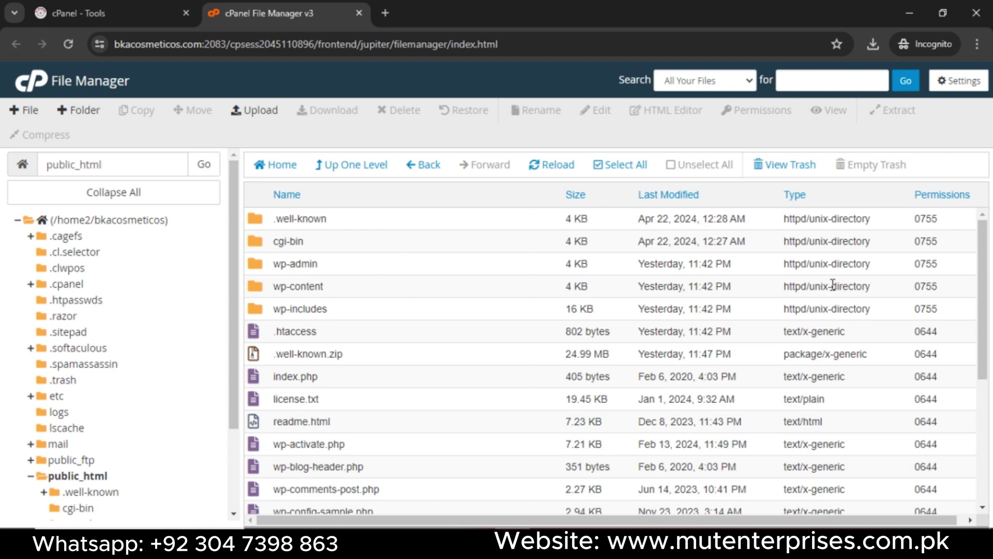
# - Open wp-config.php from public_html for editing and place its browser tab directly after the cPanel Tools tab
pyautogui.moveTo(983, 253); pyautogui.dragTo(977, 319)
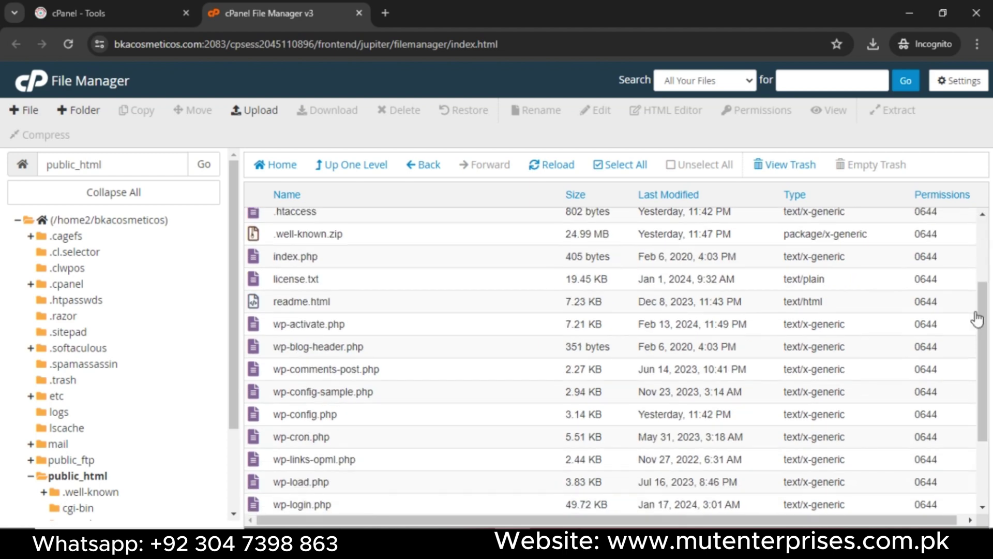
pyautogui.click(327, 414)
pyautogui.rightClick(327, 414)
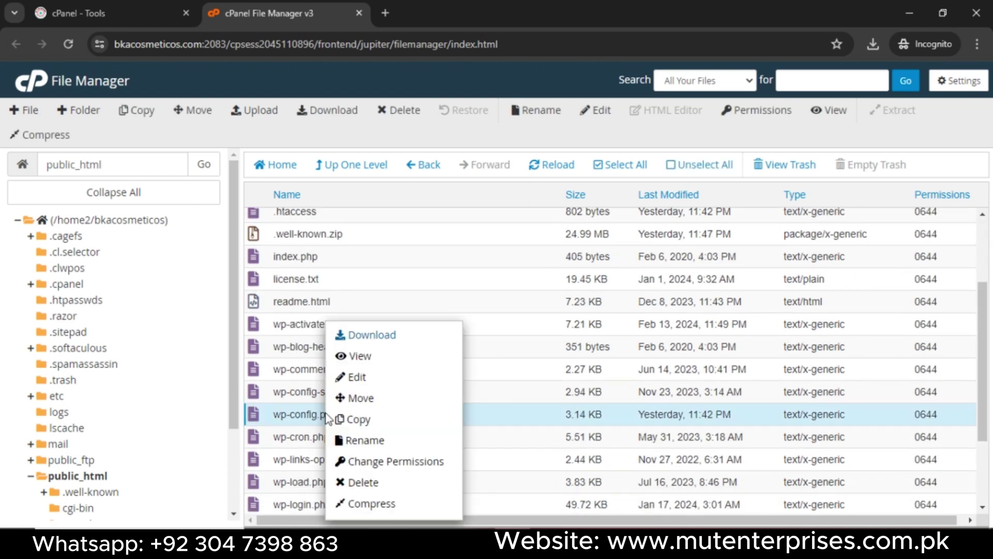
pyautogui.click(350, 377)
pyautogui.click(626, 406)
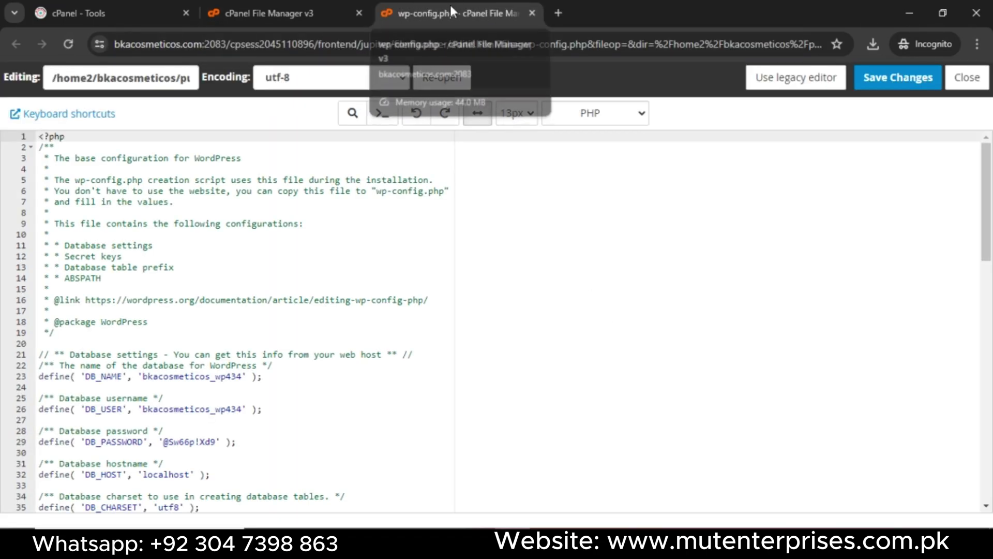
pyautogui.moveTo(453, 5); pyautogui.dragTo(327, 5)
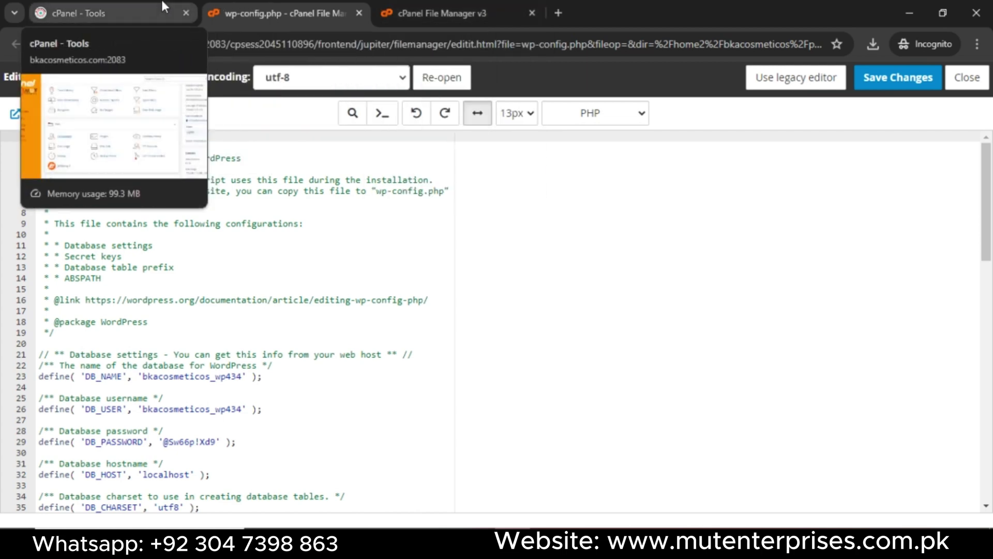
# - Create a new database with the name suffix wp654 in the MySQL Database Wizard, copying the suffix for reuse
pyautogui.click(77, 13)
pyautogui.click(621, 84)
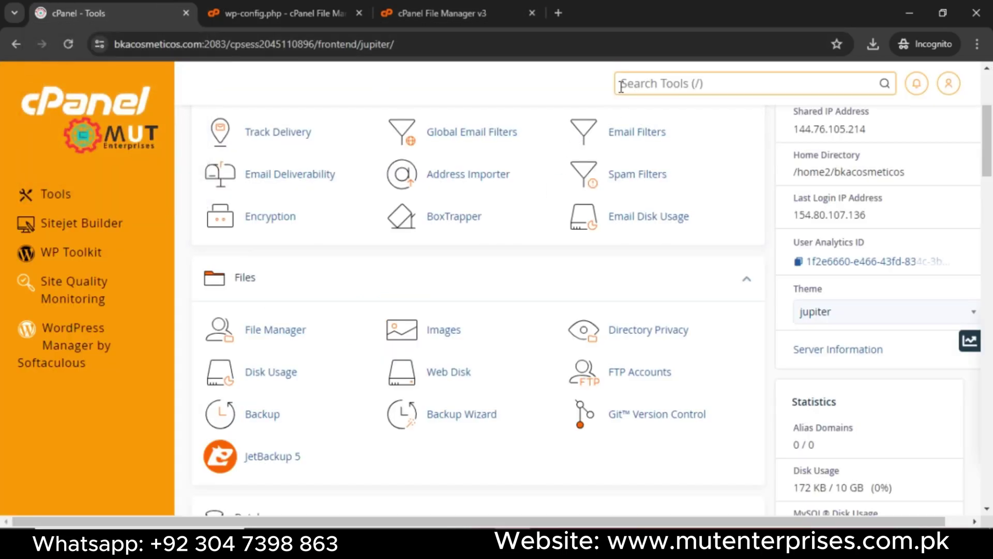
pyautogui.write('data')
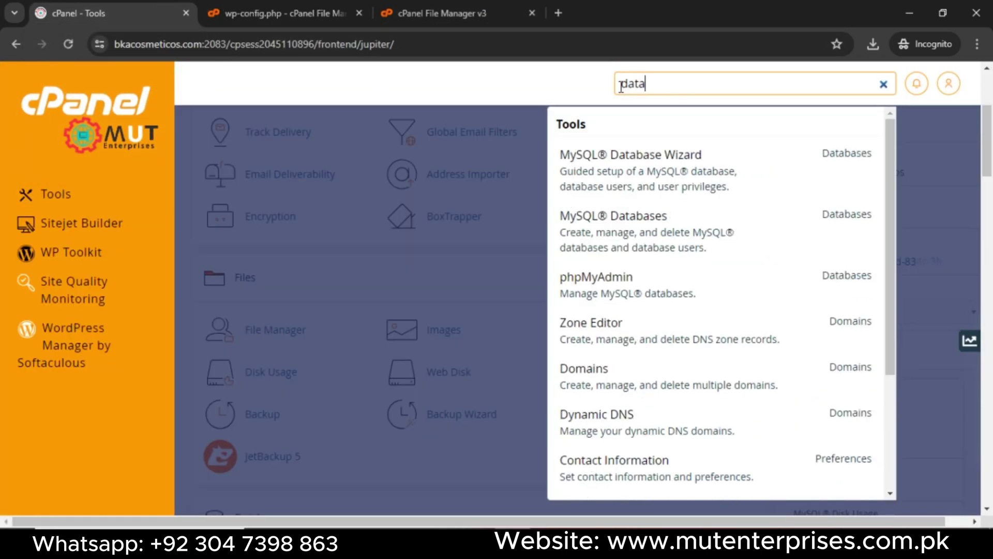
pyautogui.click(640, 150)
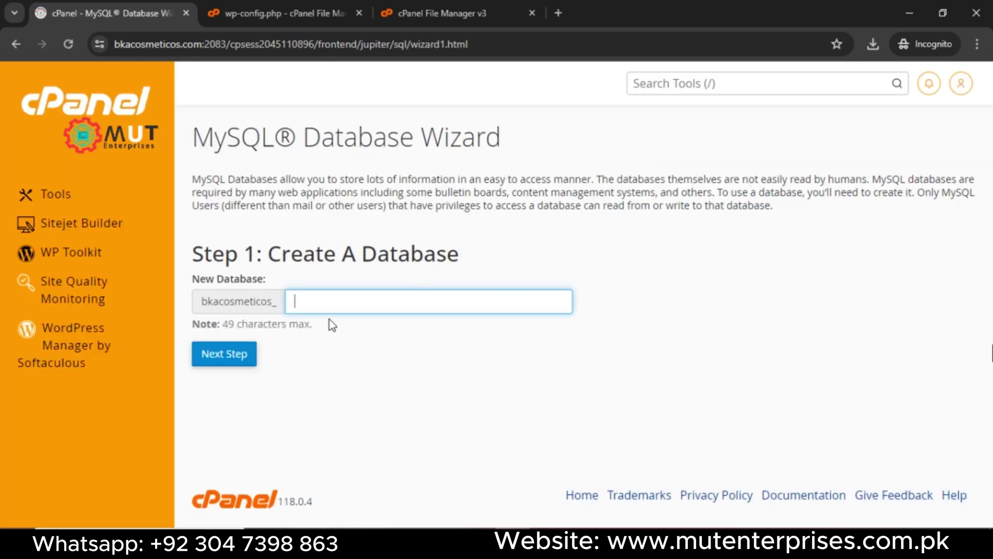
pyautogui.write('wp654')
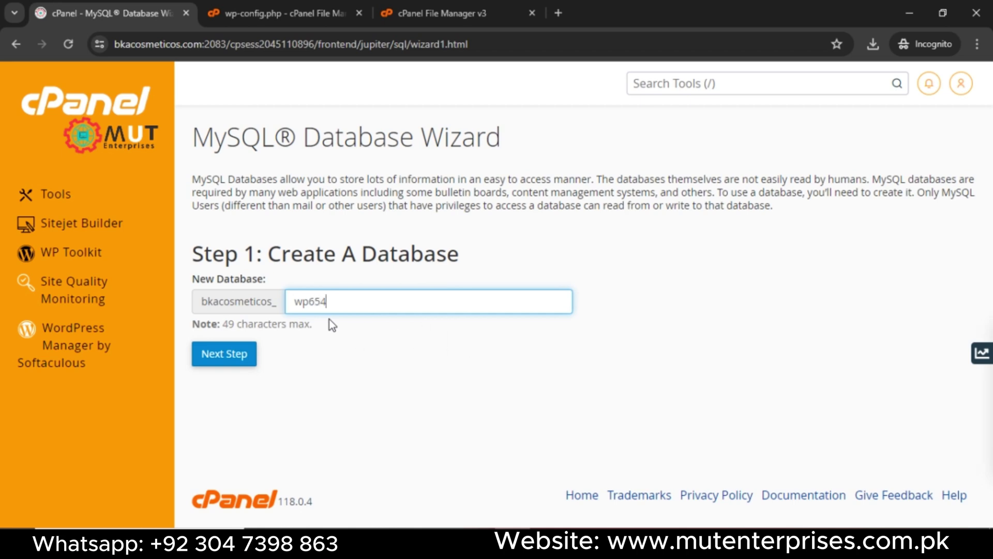
pyautogui.hotkey('ctrl', 'a')
pyautogui.hotkey('ctrl', 'c')
pyautogui.click(249, 357)
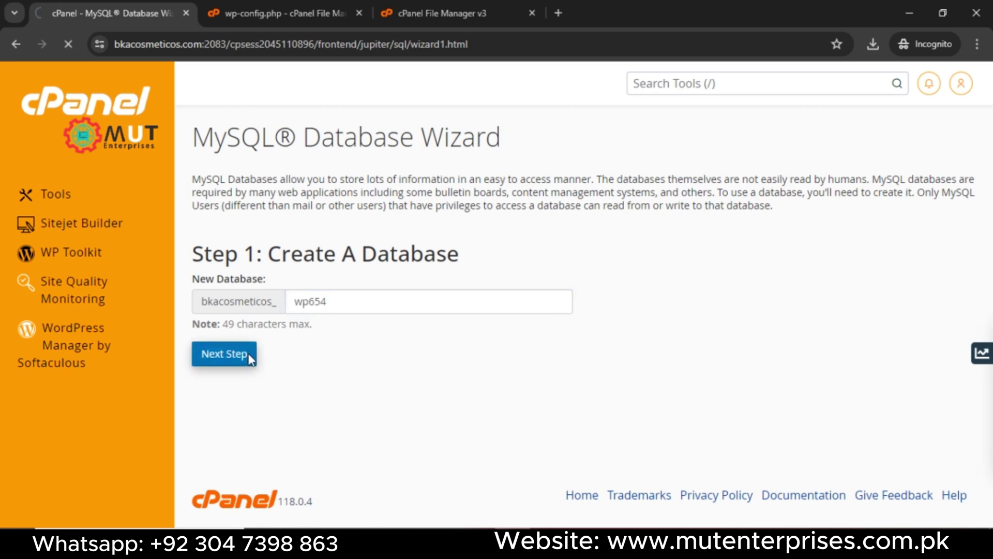
# - Fill in the database user form with the username suffix wp654 and a generated password, copying the password for reuse
pyautogui.hotkey('ctrl', 'v')
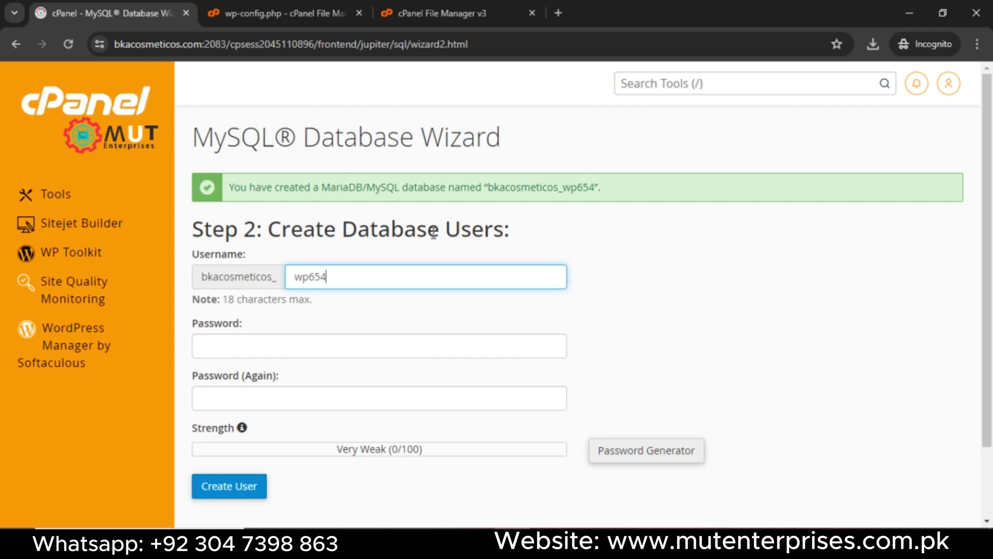
pyautogui.click(473, 191)
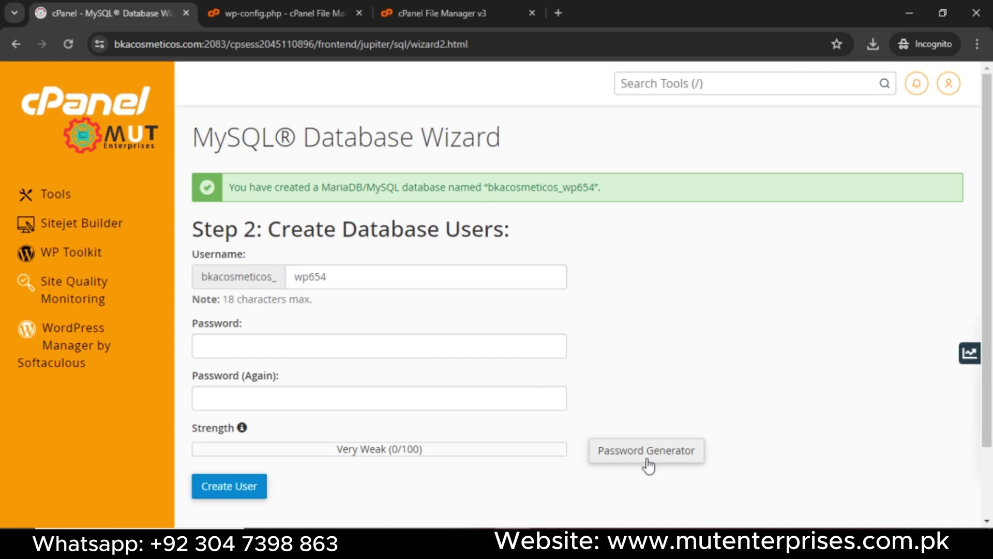
pyautogui.click(652, 450)
pyautogui.click(447, 331)
pyautogui.click(416, 247)
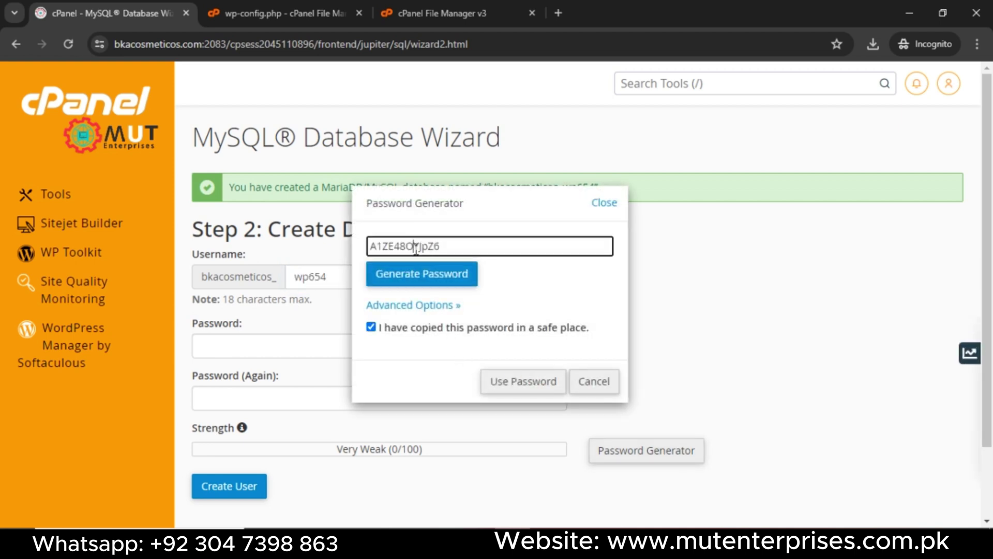
pyautogui.doubleClick(416, 247)
pyautogui.click(526, 385)
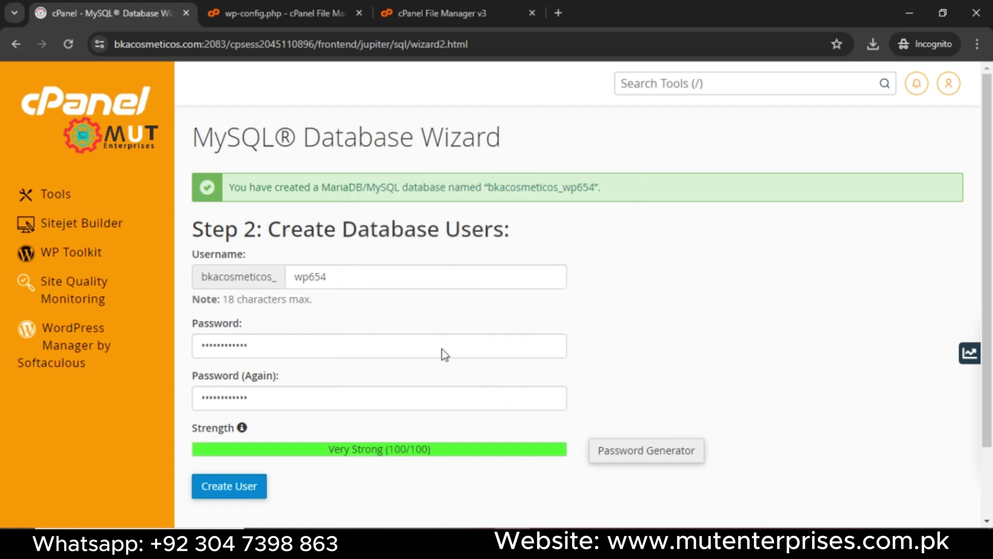
# - Replace the DB_PASSWORD value in wp-config.php with the copied database user password
pyautogui.click(273, 5)
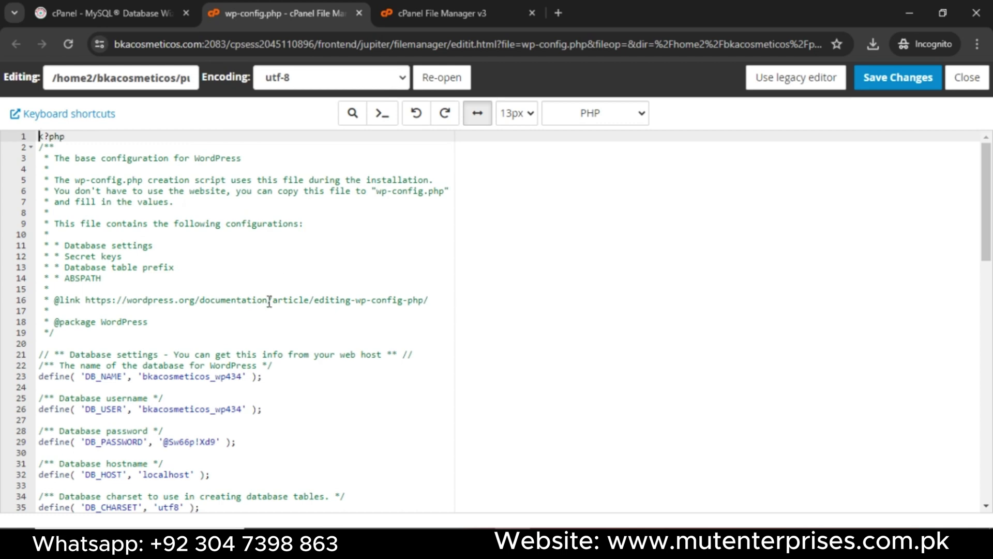
pyautogui.click(104, 13)
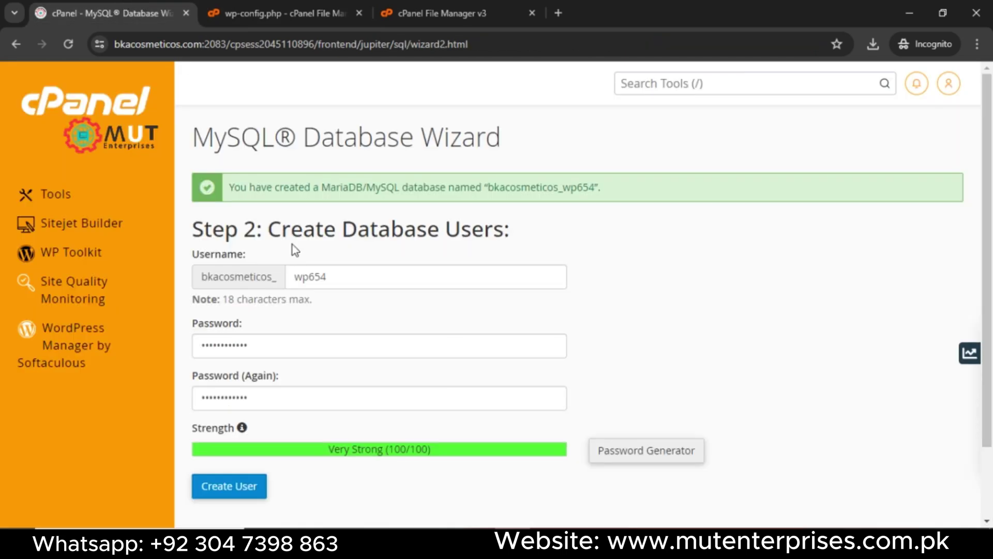
pyautogui.click(287, 13)
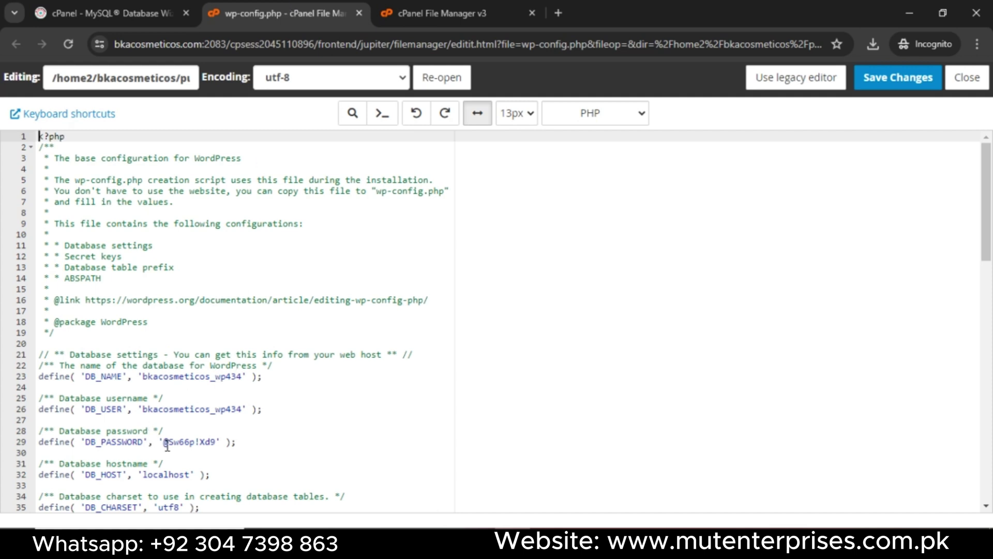
pyautogui.moveTo(165, 442); pyautogui.dragTo(218, 441)
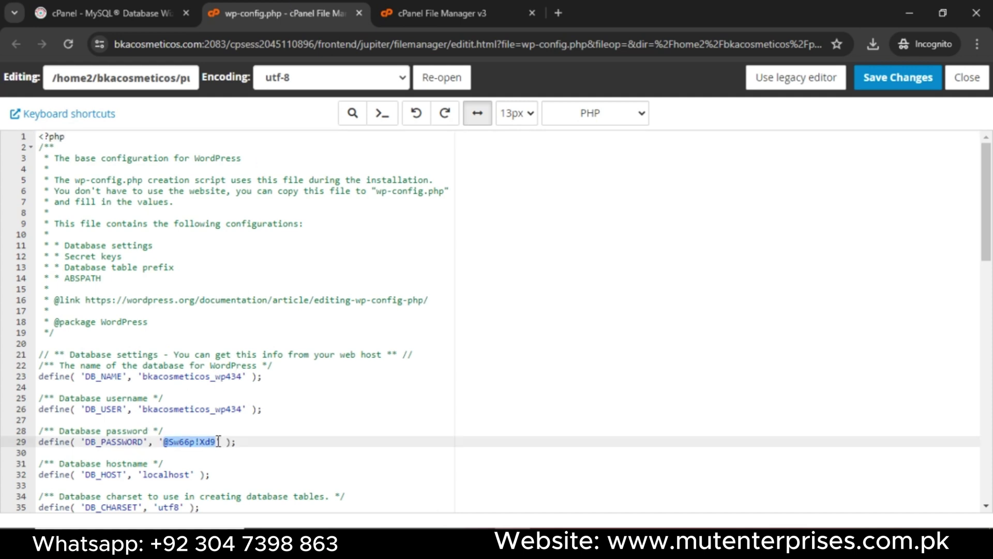
pyautogui.hotkey('ctrl', 'v')
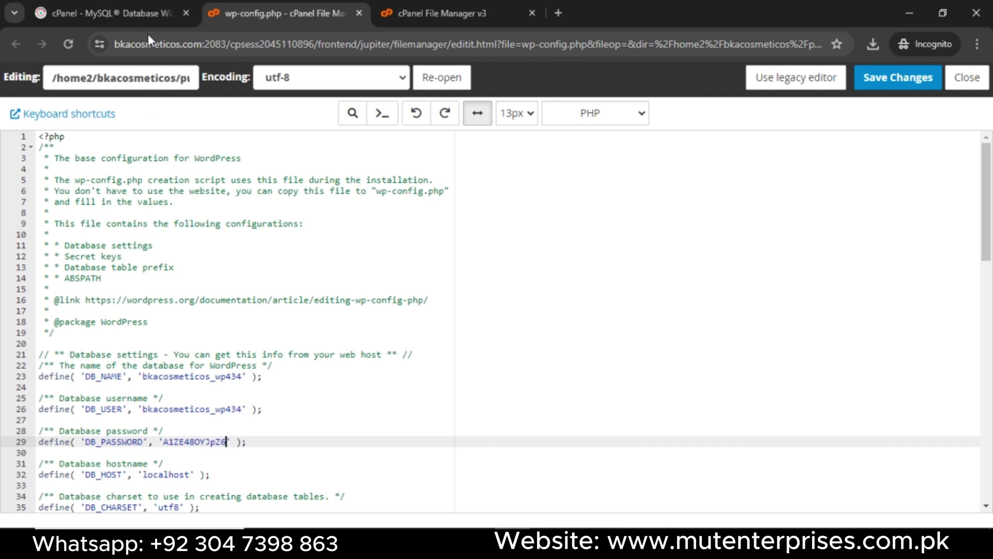
# - Set both DB_NAME and DB_USER in wp-config.php to bkacosmeticos_wp654, copied from the MySQL Database Wizard, and save the file
pyautogui.click(147, 15)
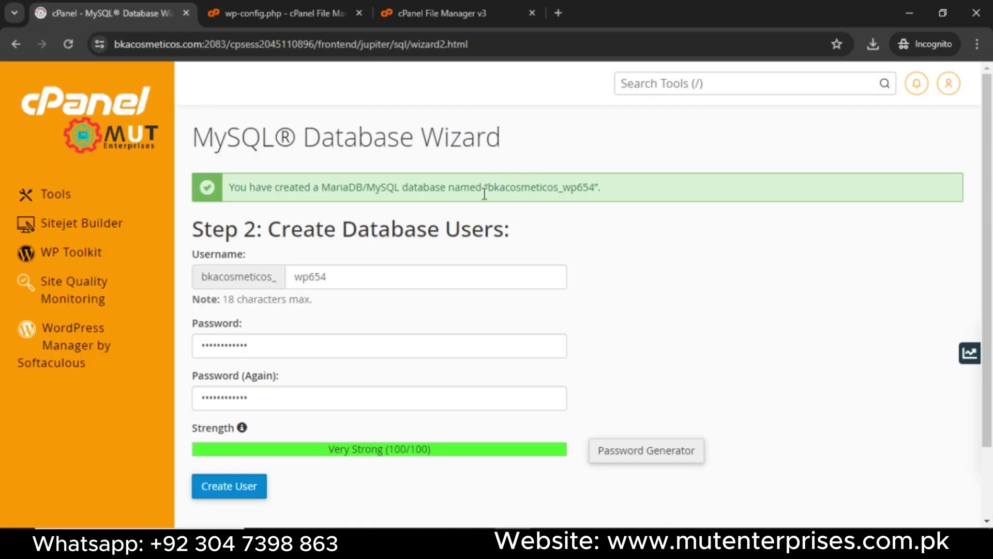
pyautogui.moveTo(488, 187); pyautogui.dragTo(596, 186)
pyautogui.hotkey('ctrl', 'c')
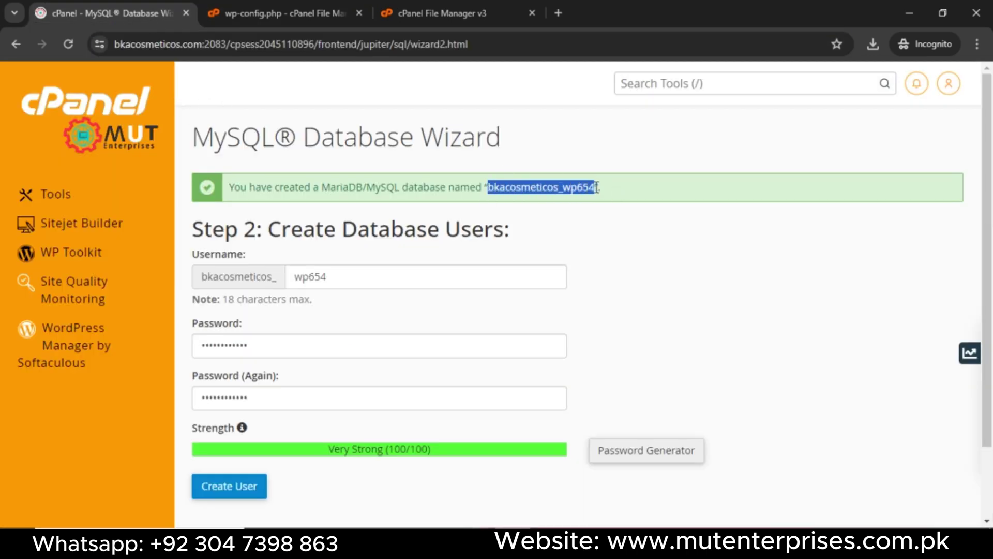
pyautogui.click(274, 13)
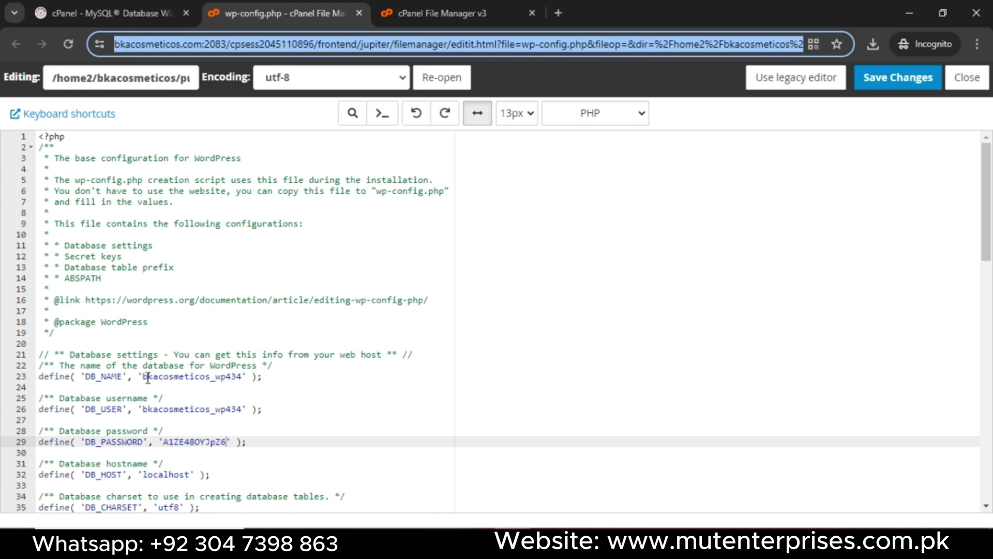
pyautogui.moveTo(142, 376); pyautogui.dragTo(242, 376)
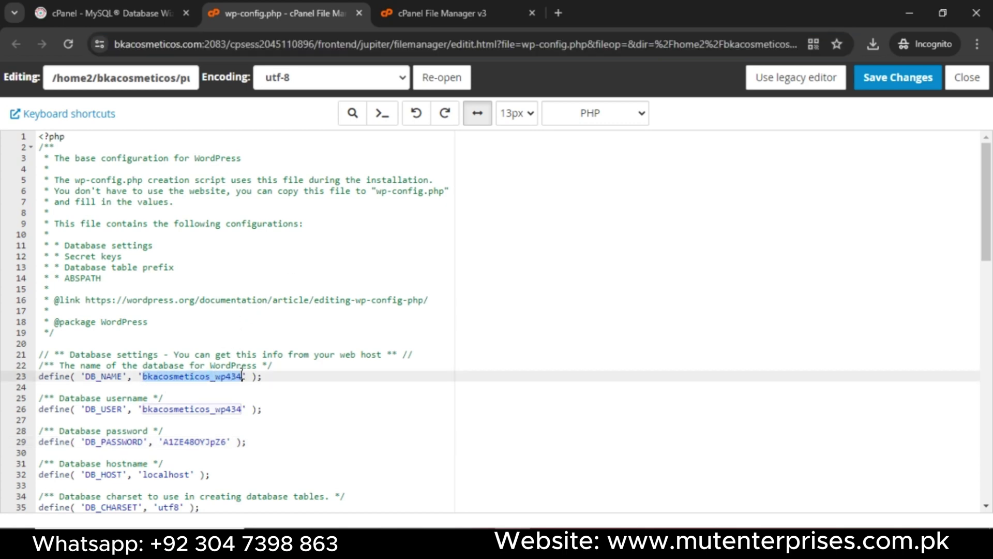
pyautogui.hotkey('ctrl', 'v')
pyautogui.moveTo(143, 409); pyautogui.dragTo(241, 410)
pyautogui.hotkey('ctrl', 'v')
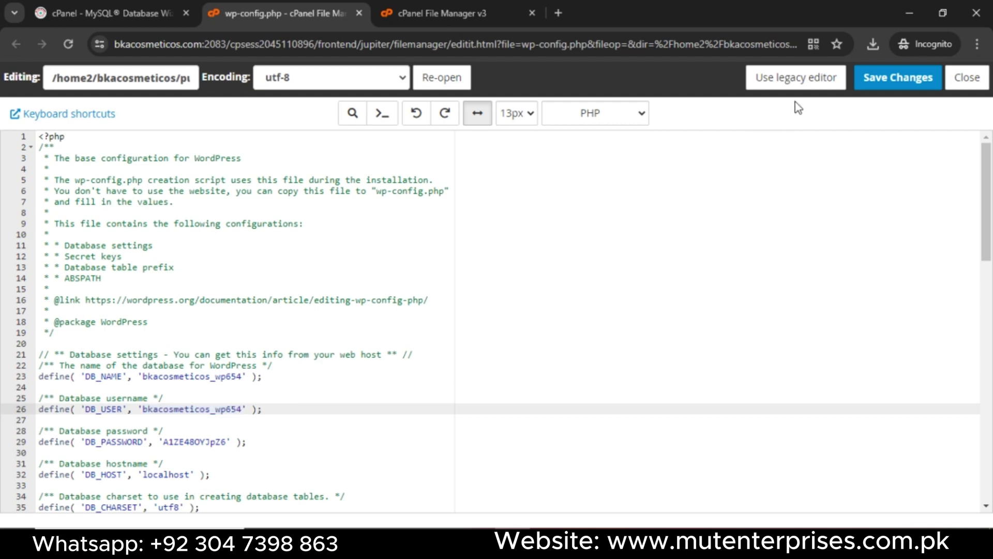
pyautogui.click(865, 79)
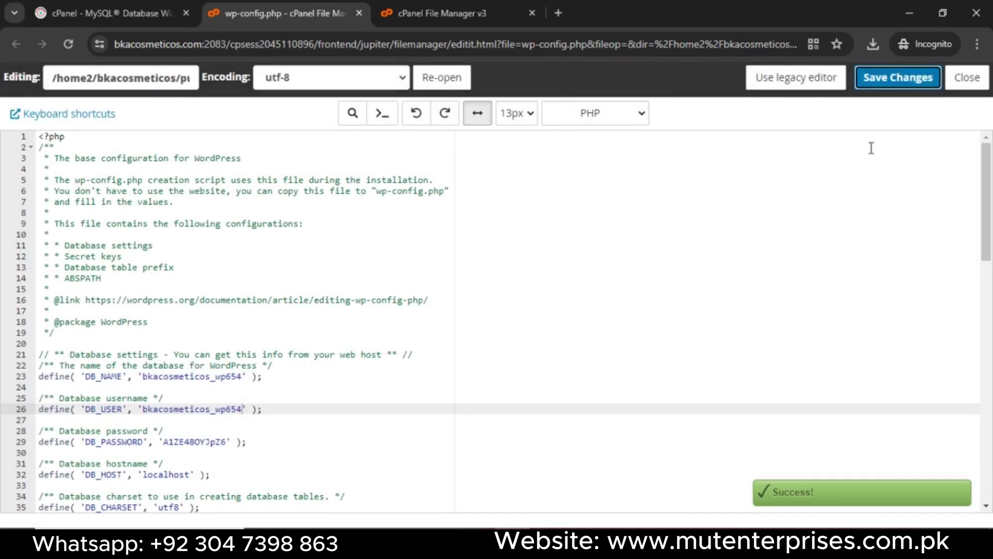
# - Create the prepared database user in the MySQL Database Wizard and grant it ALL PRIVILEGES on the bkacosmeticos_wp654 database
pyautogui.click(160, 8)
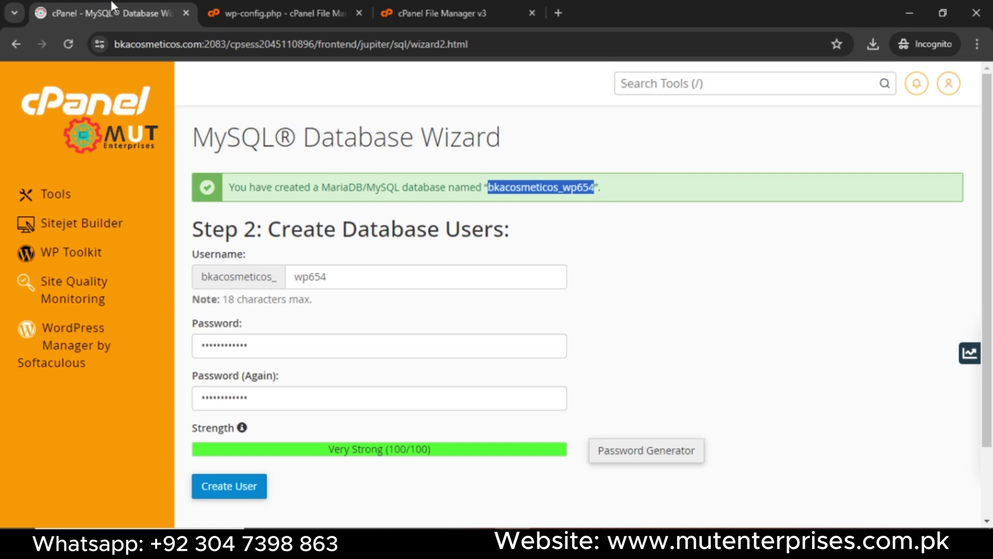
pyautogui.click(229, 487)
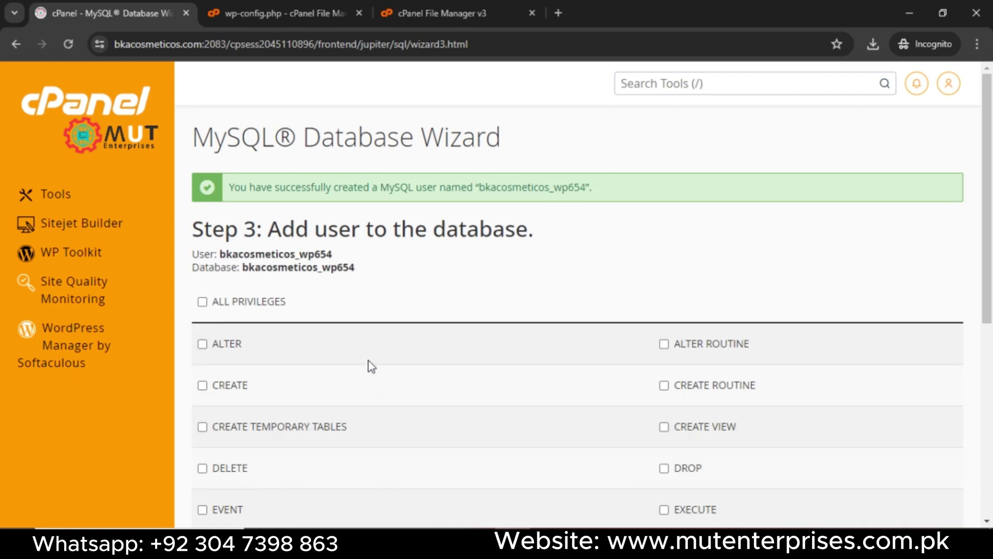
pyautogui.moveTo(991, 169); pyautogui.dragTo(991, 216)
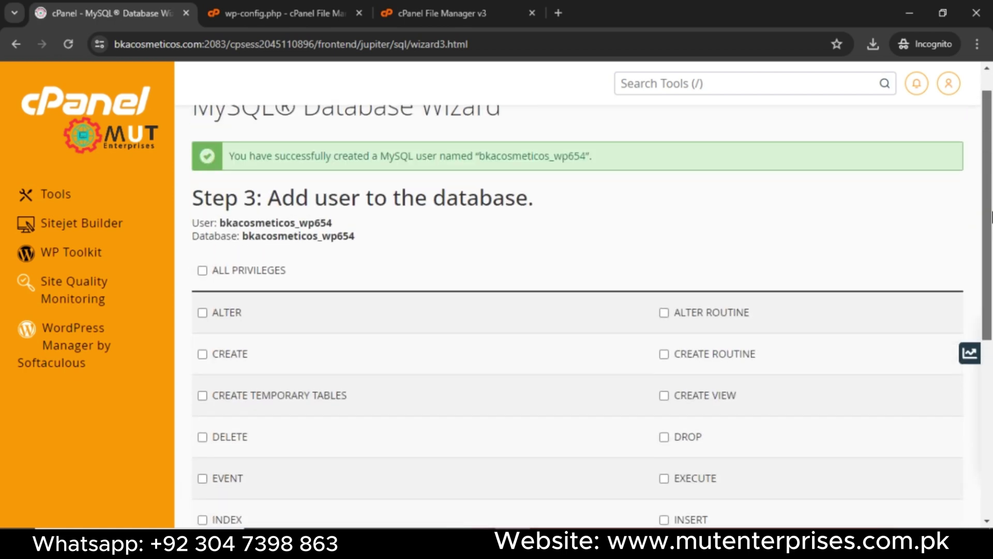
pyautogui.click(262, 274)
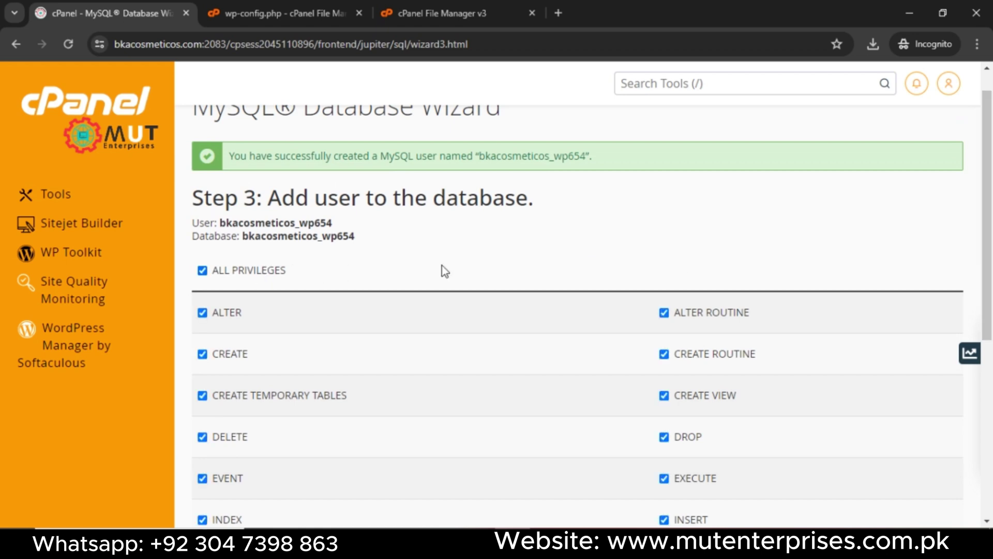
pyautogui.moveTo(991, 189); pyautogui.dragTo(991, 295)
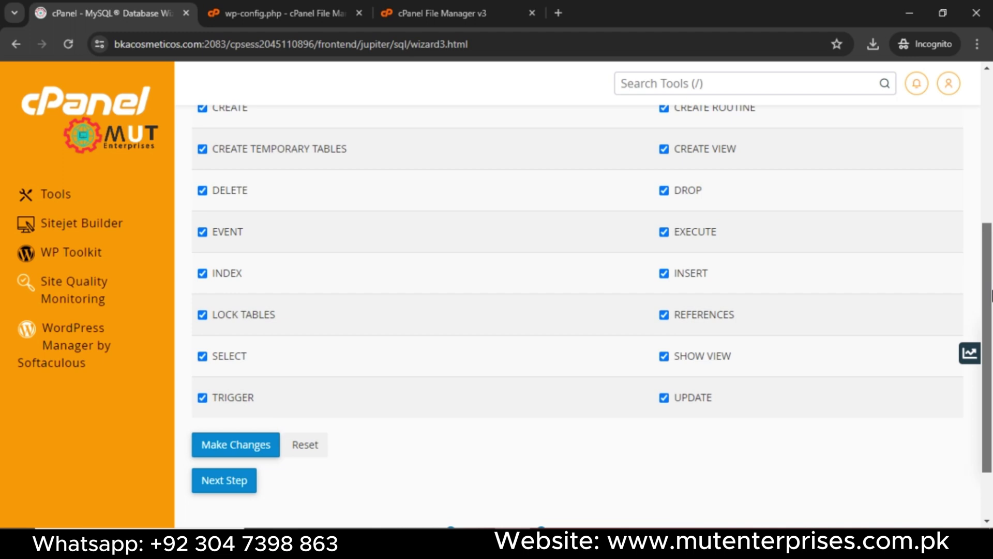
pyautogui.moveTo(991, 294); pyautogui.dragTo(991, 165)
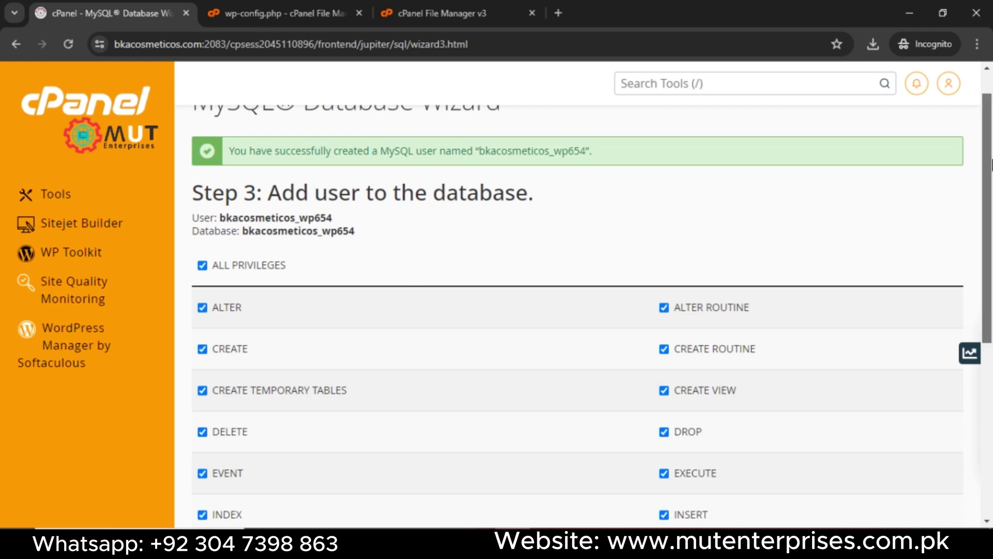
pyautogui.moveTo(991, 164); pyautogui.dragTo(991, 337)
pyautogui.click(232, 370)
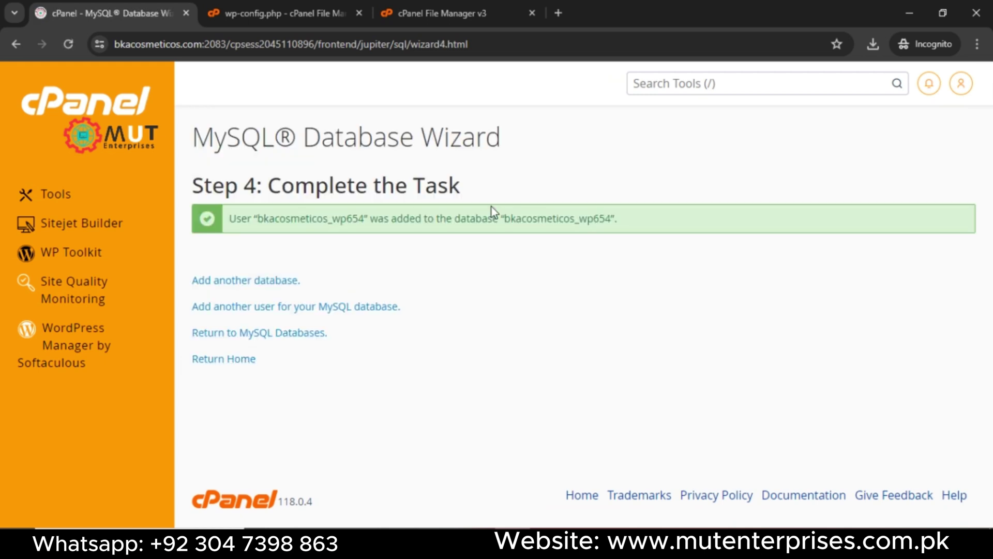
# - Return to the cPanel Tools page, check the live site through the primary domain link, and close the site's tab
pyautogui.click(91, 105)
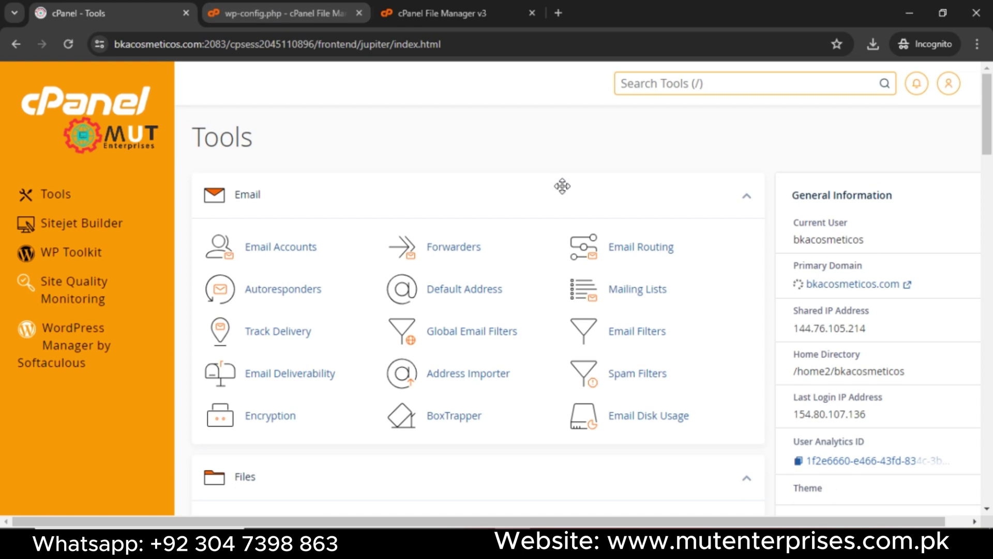
pyautogui.click(906, 284)
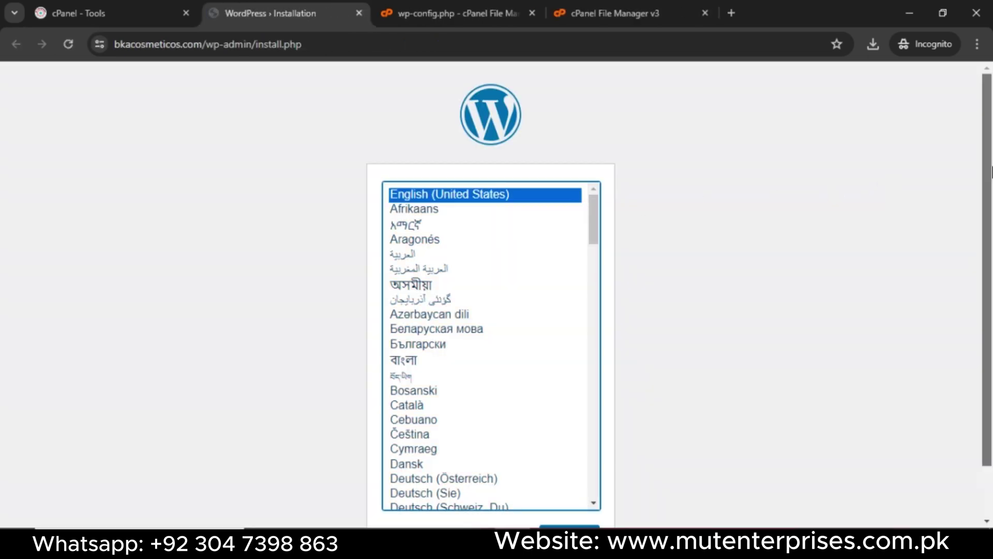
pyautogui.scroll(-1, 988, 196)
pyautogui.scroll(1, 985, 222)
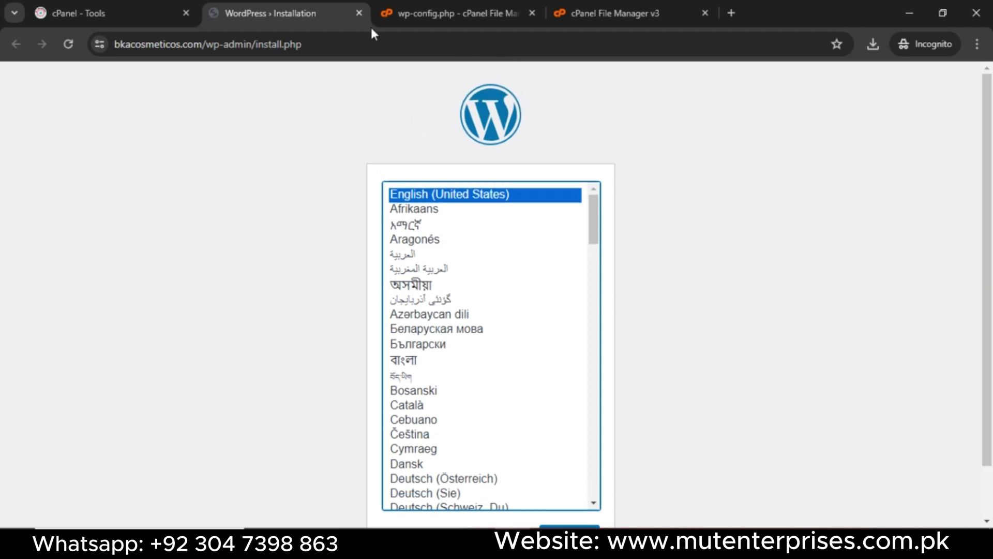
pyautogui.click(359, 13)
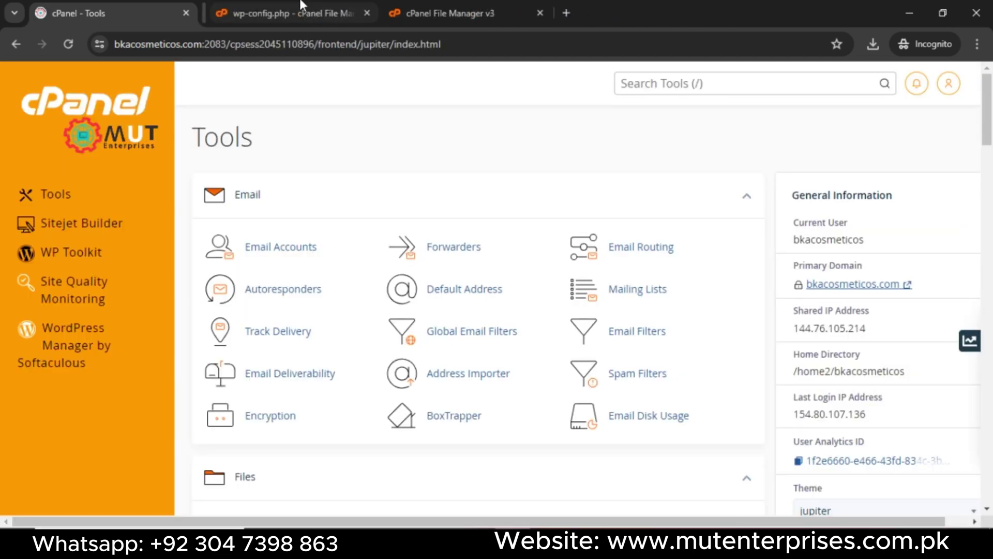
# - Search the cPanel tools for php, launch phpMyAdmin, and open the bkacosmeticos_wp654 database
pyautogui.click(643, 84)
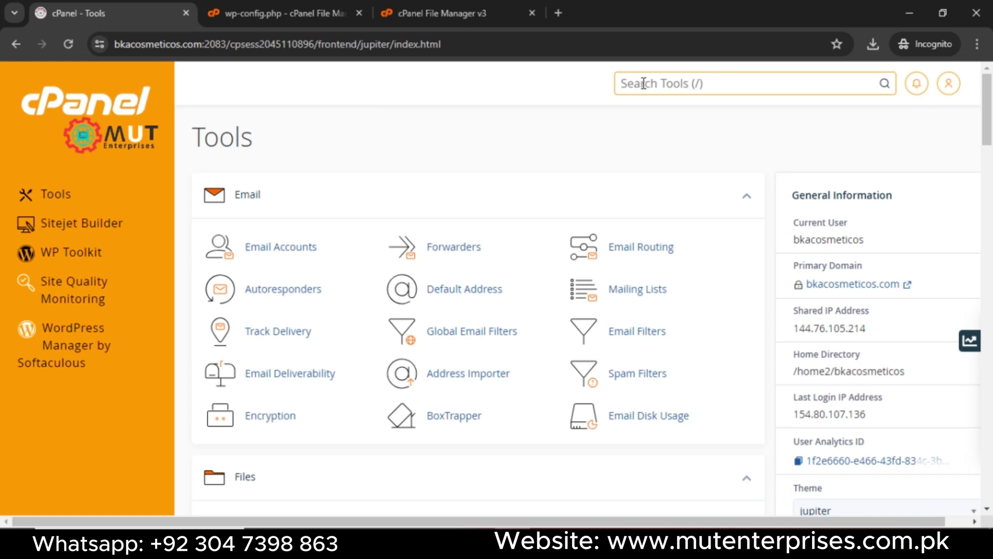
pyautogui.write('php')
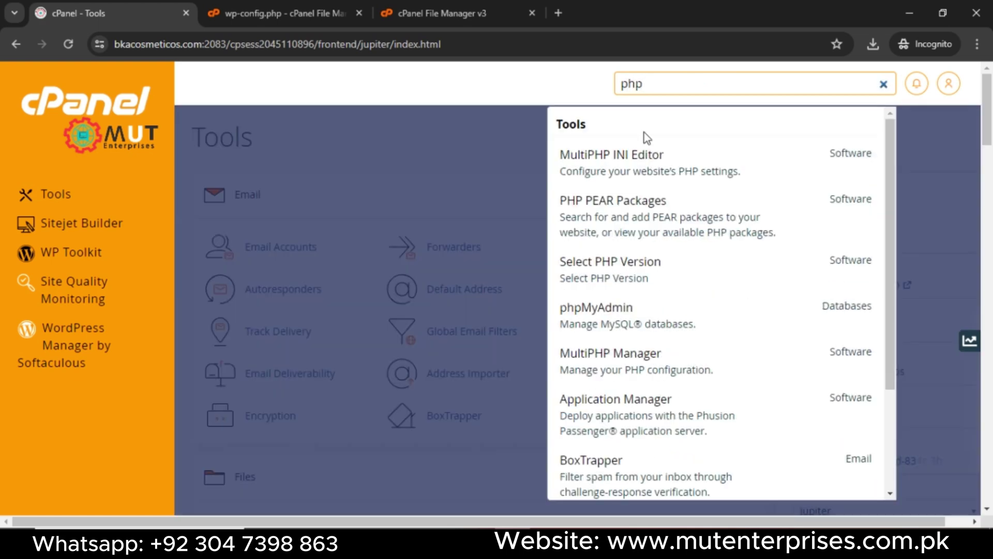
pyautogui.click(615, 318)
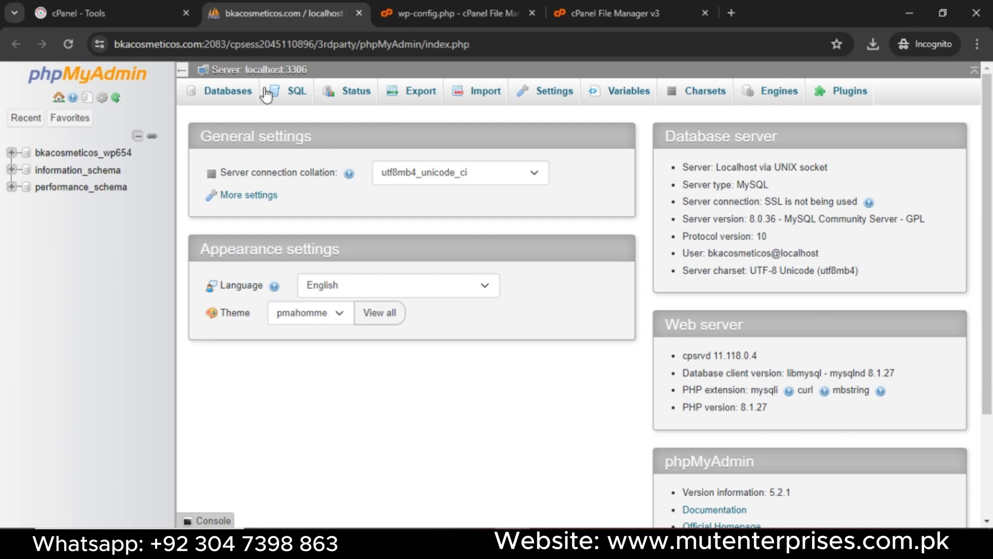
pyautogui.click(111, 158)
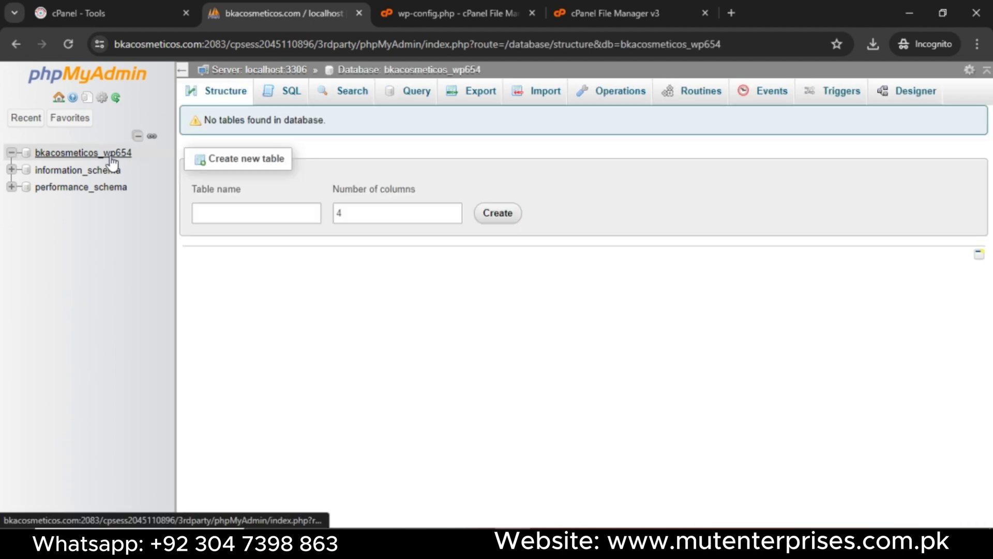
# - Import the backup file bkacosmeticos_wp434.sql from Downloads into the bkacosmeticos_wp654 database
pyautogui.click(544, 102)
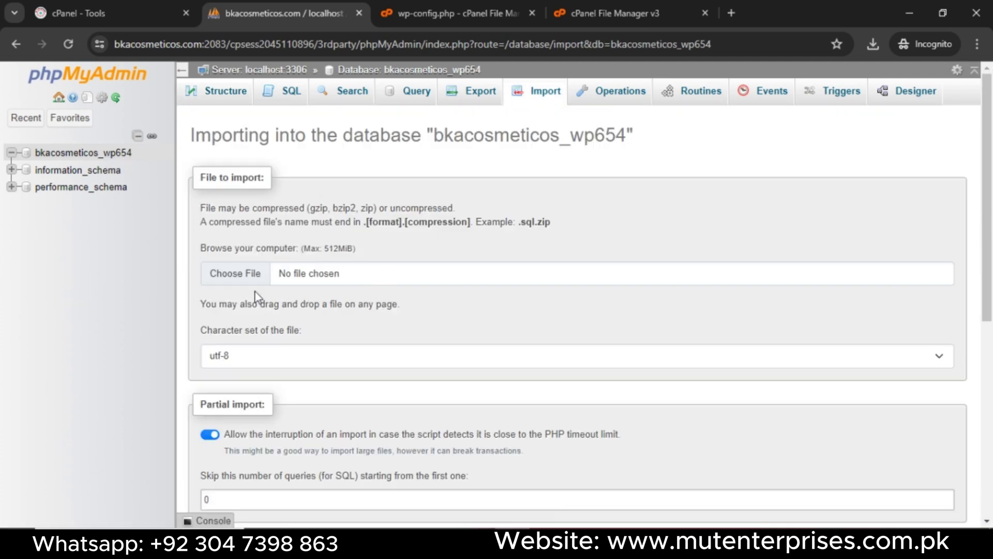
pyautogui.click(247, 273)
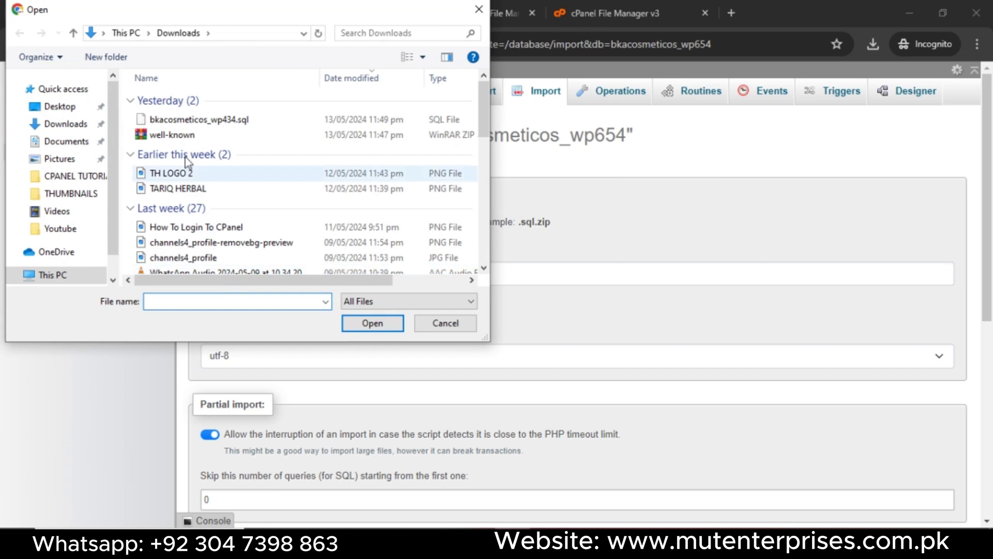
pyautogui.click(178, 120)
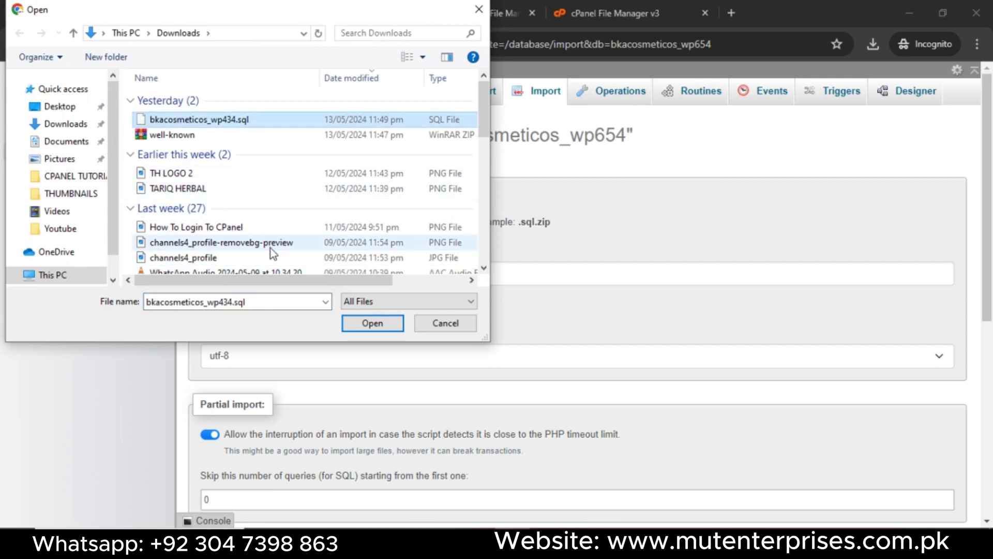
pyautogui.click(372, 325)
pyautogui.scroll(-7, 415, 476)
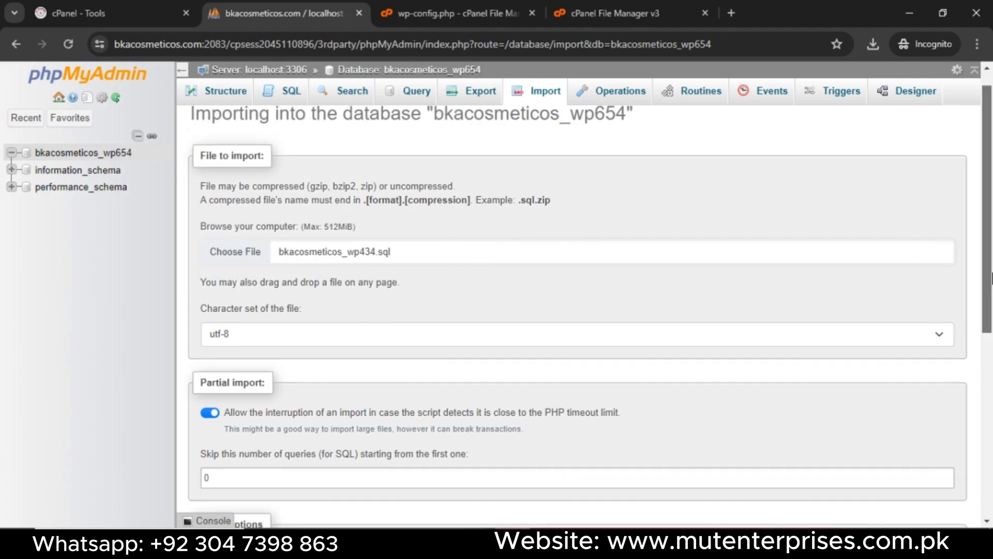
pyautogui.click(222, 476)
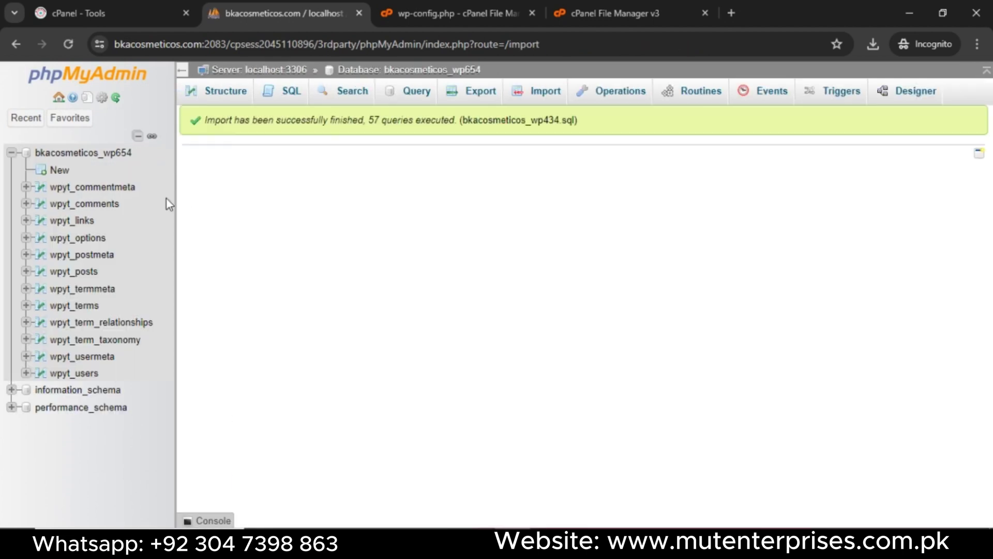
# - Go back to the cPanel Tools page, dismiss the tool search, and open the primary domain's website for checking
pyautogui.click(106, 77)
pyautogui.click(194, 7)
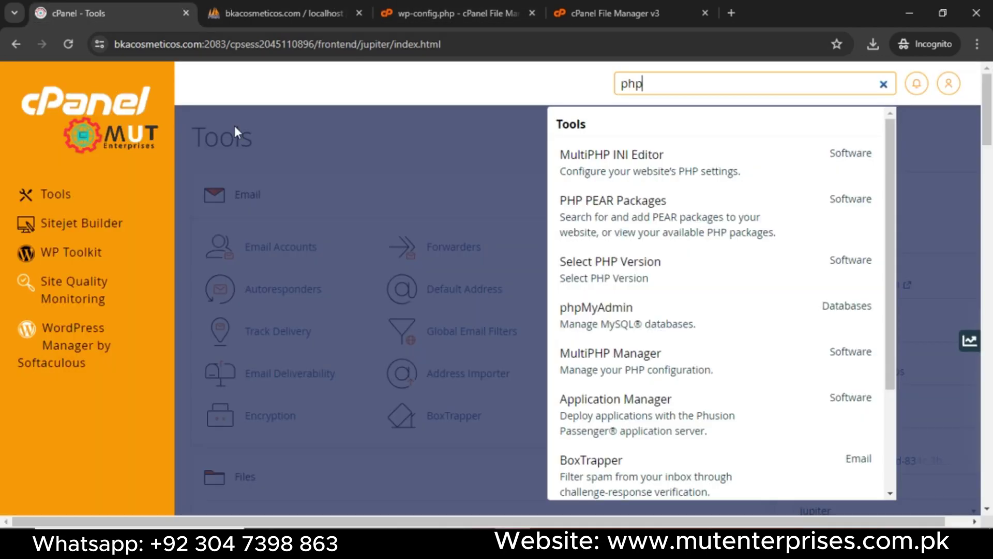
pyautogui.click(484, 213)
pyautogui.click(789, 283)
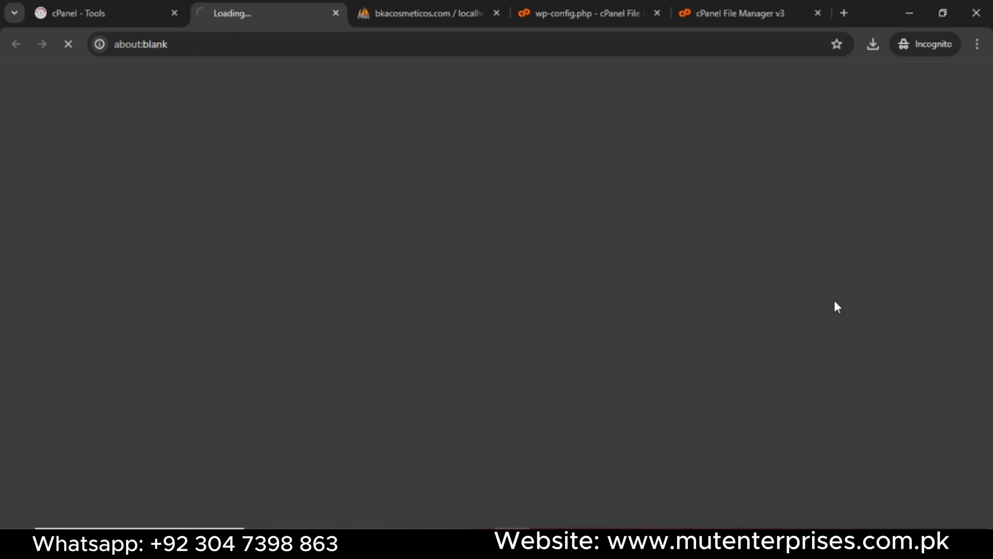